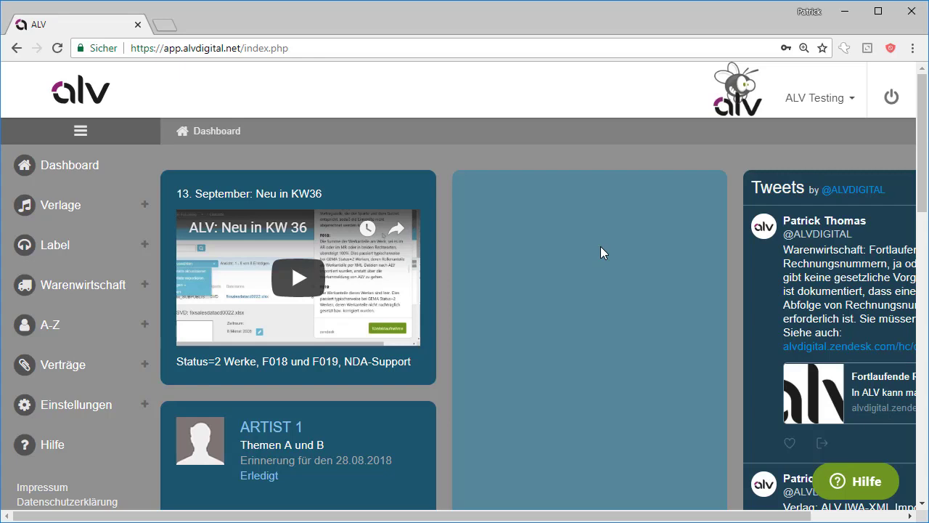
# Open the publishing works list, check the works import options and view the Rollenanteile of a work
pyautogui.click(62, 204)
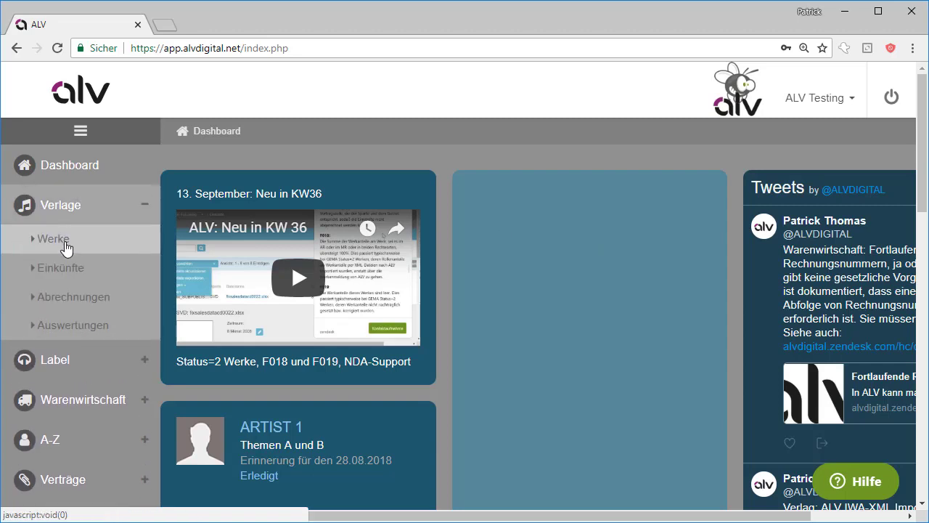
pyautogui.click(64, 241)
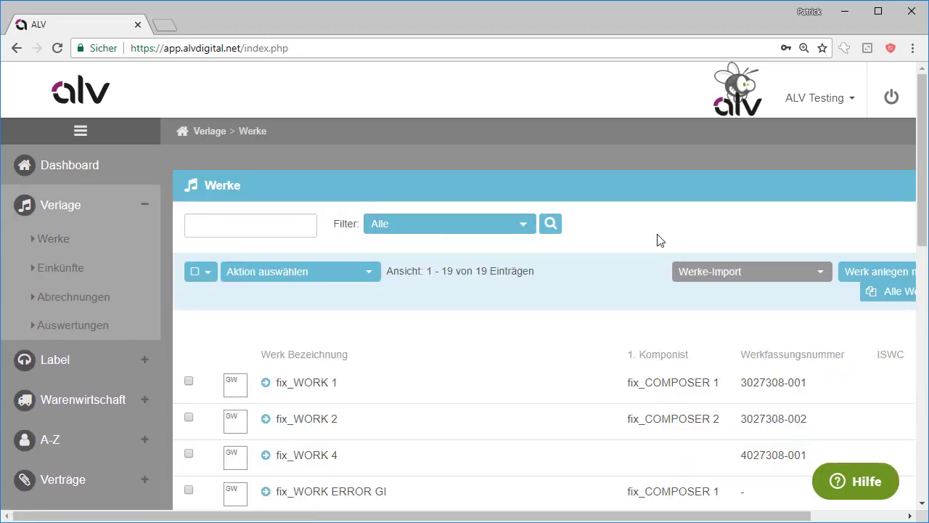
pyautogui.click(768, 275)
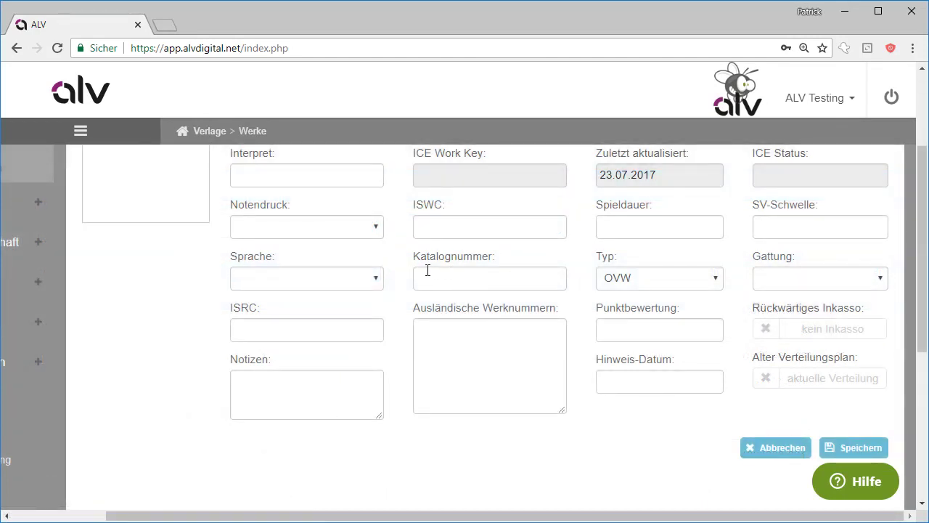
pyautogui.scroll(-2, 406, 279)
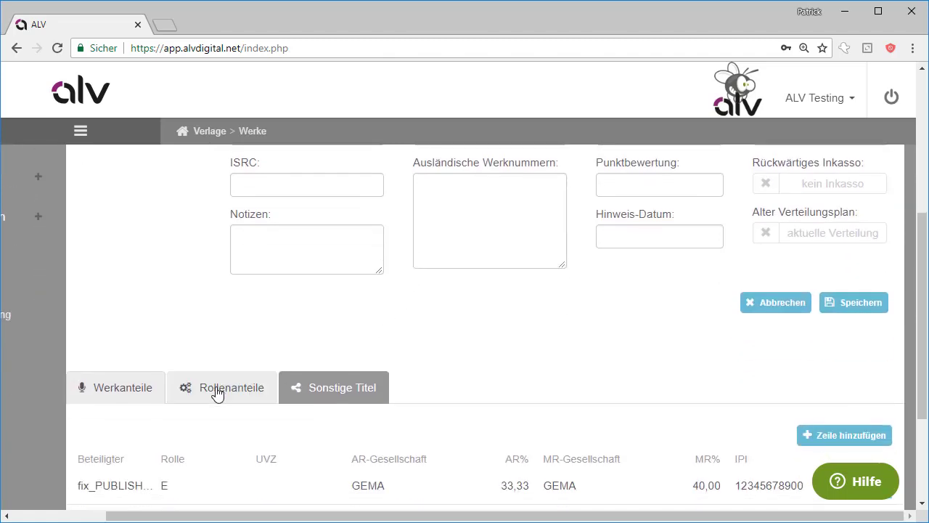
pyautogui.click(217, 390)
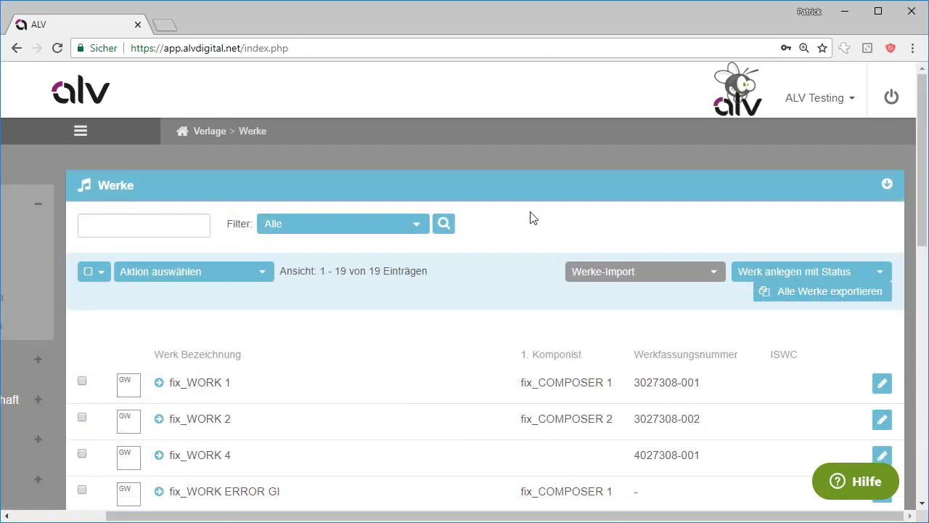
# Choose a filter for the works list and run the filtered search
pyautogui.click(407, 230)
pyautogui.click(333, 284)
pyautogui.click(443, 224)
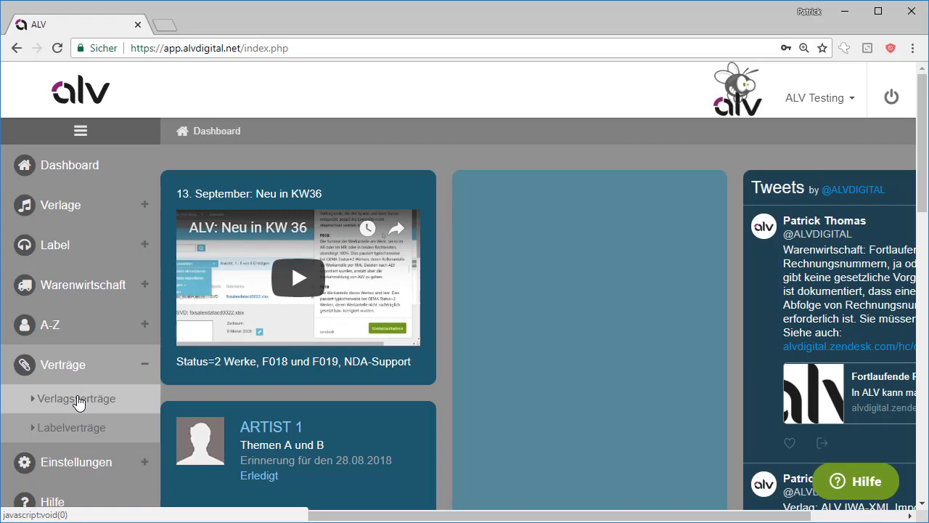
# Go to the publishing contracts and open the COMPOSER 1 Autorenvertrag for editing
pyautogui.click(150, 397)
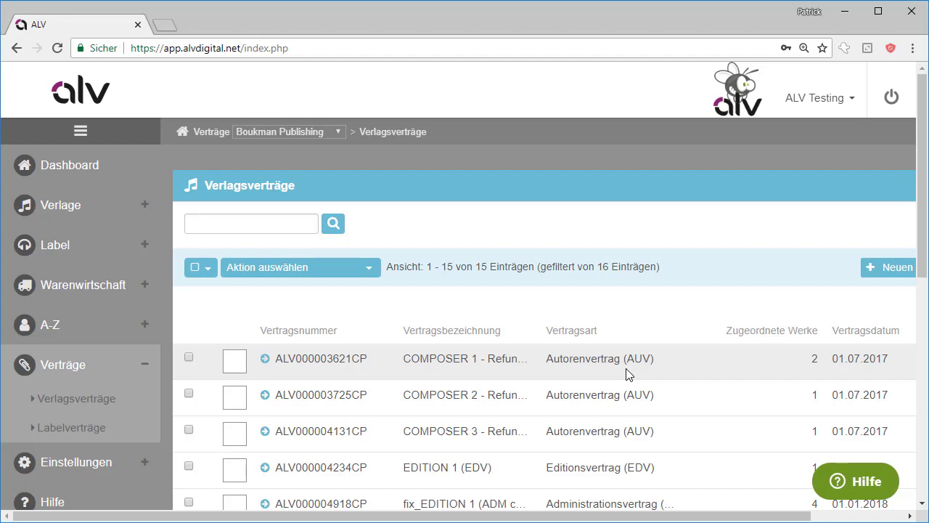
pyautogui.click(845, 516)
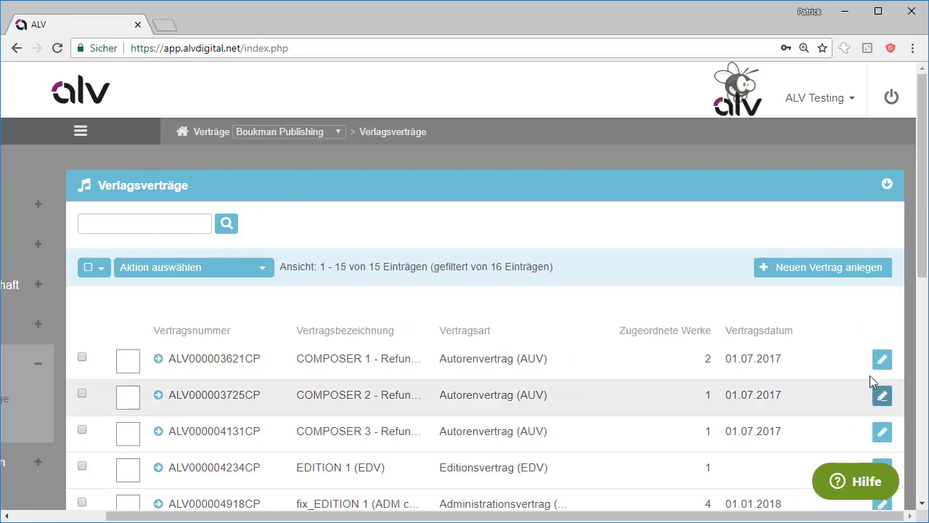
pyautogui.click(879, 360)
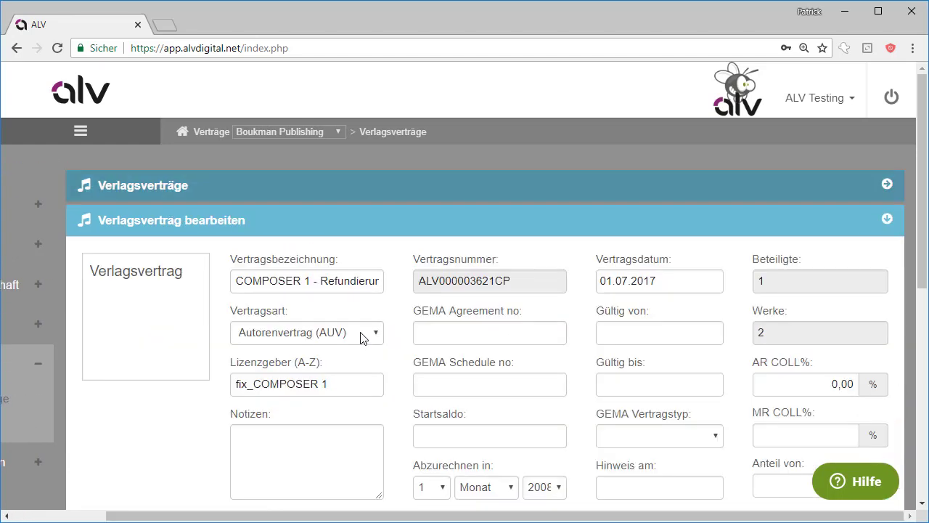
# Review the available Vertragsart options and show the works assigned to the COMPOSER 1 contract
pyautogui.click(363, 338)
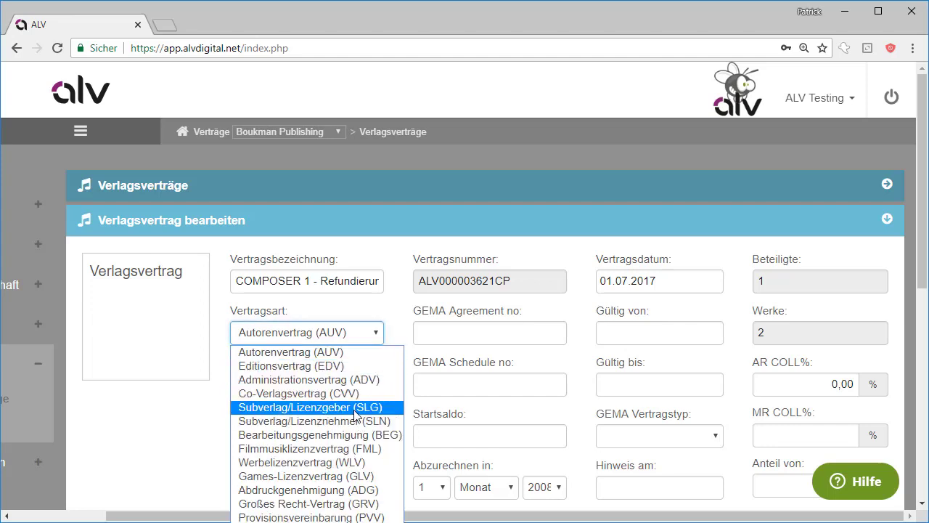
pyautogui.click(180, 417)
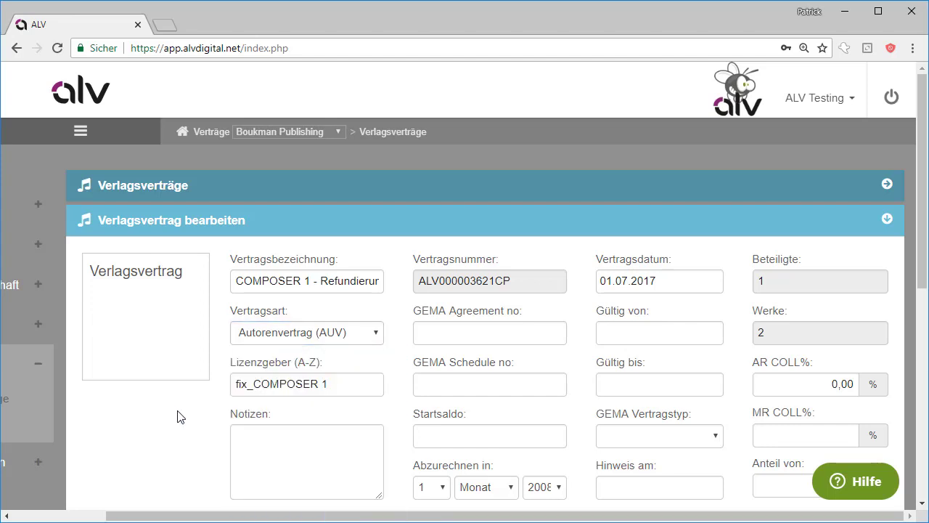
pyautogui.scroll(-2, 610, 369)
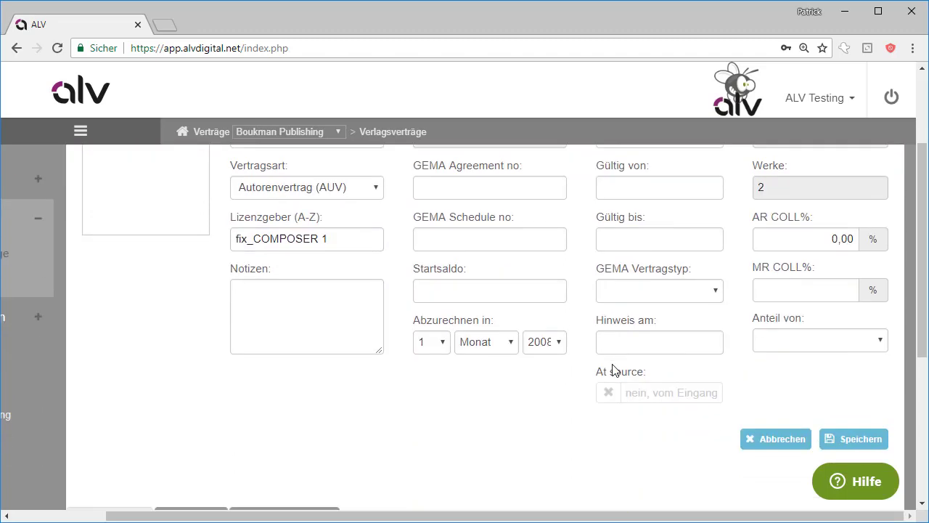
pyautogui.scroll(-2, 614, 370)
pyautogui.click(222, 384)
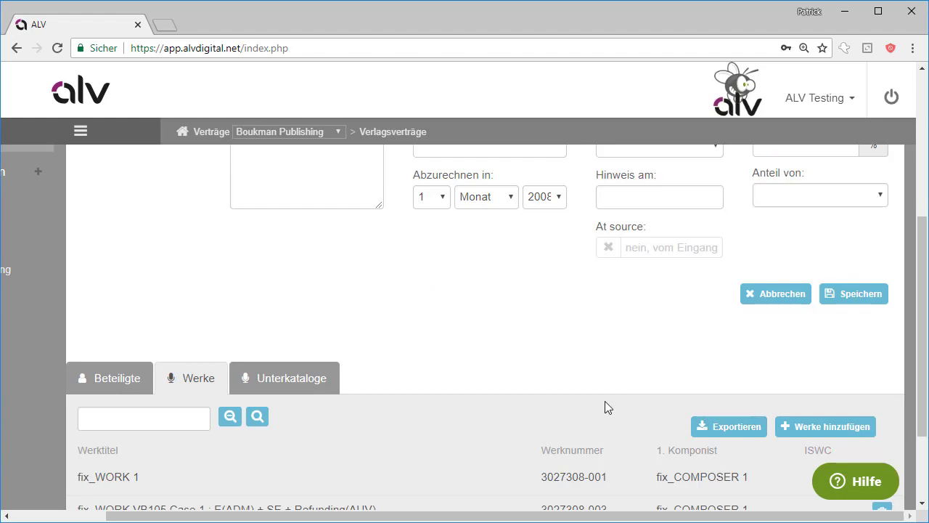
# Set the contract's Vertragsart to Subverlag/Lizenzgeber (SLG)
pyautogui.scroll(4, 353, 322)
pyautogui.click(338, 331)
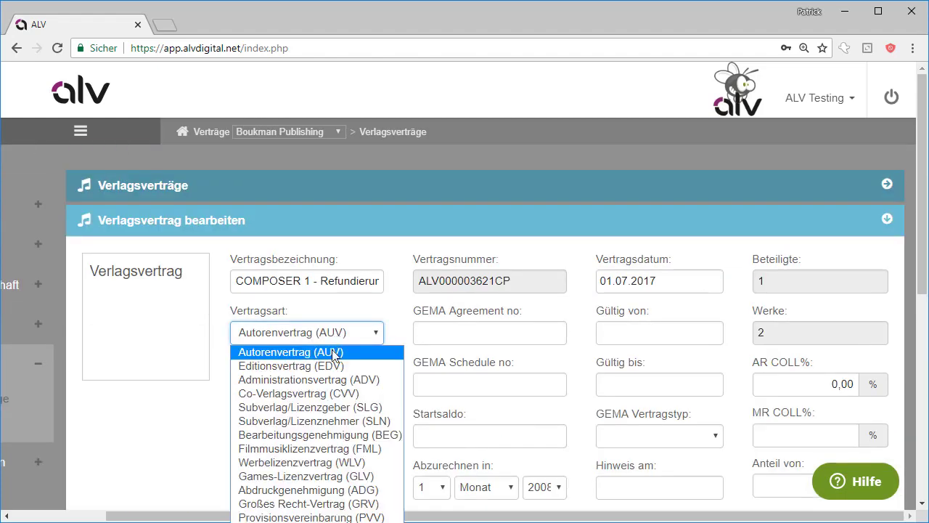
pyautogui.click(336, 422)
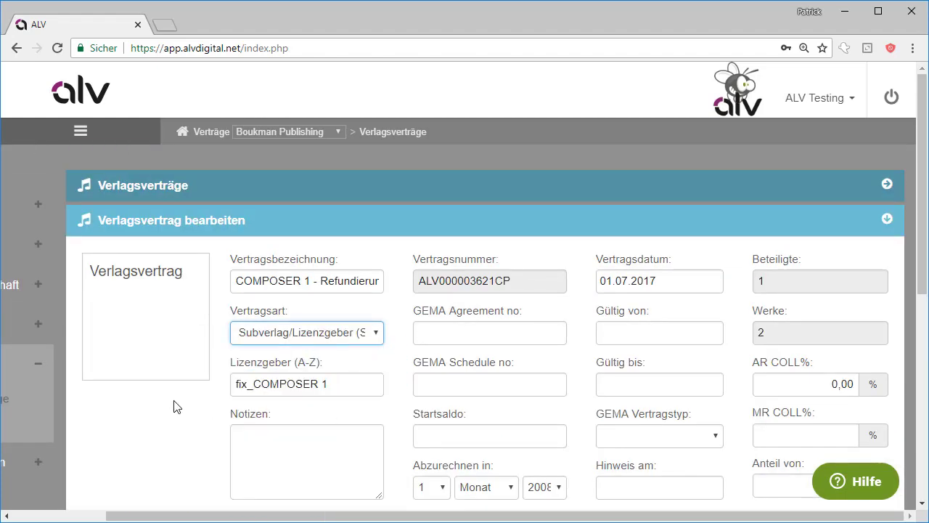
# View the contract's Beteiligte and return to its list of assigned Werke
pyautogui.scroll(-4, 588, 371)
pyautogui.scroll(-2, 588, 371)
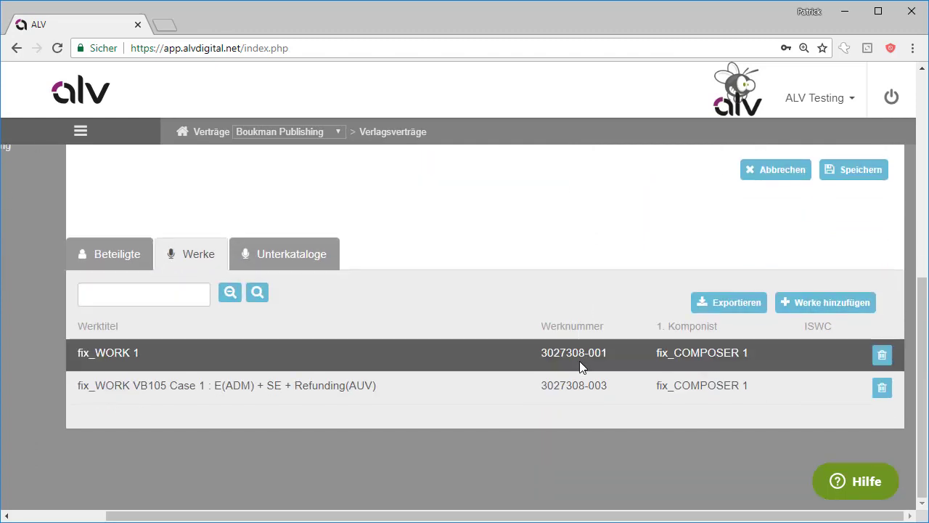
pyautogui.click(136, 265)
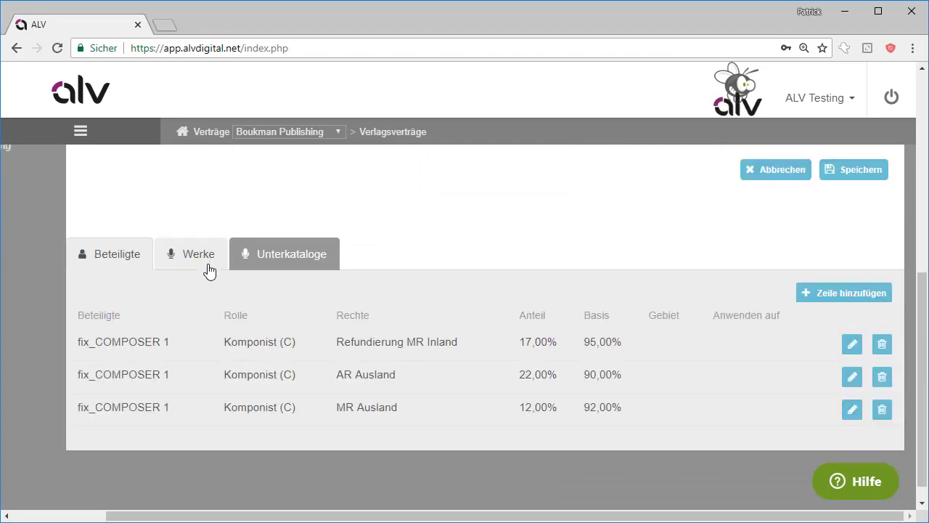
pyautogui.click(208, 270)
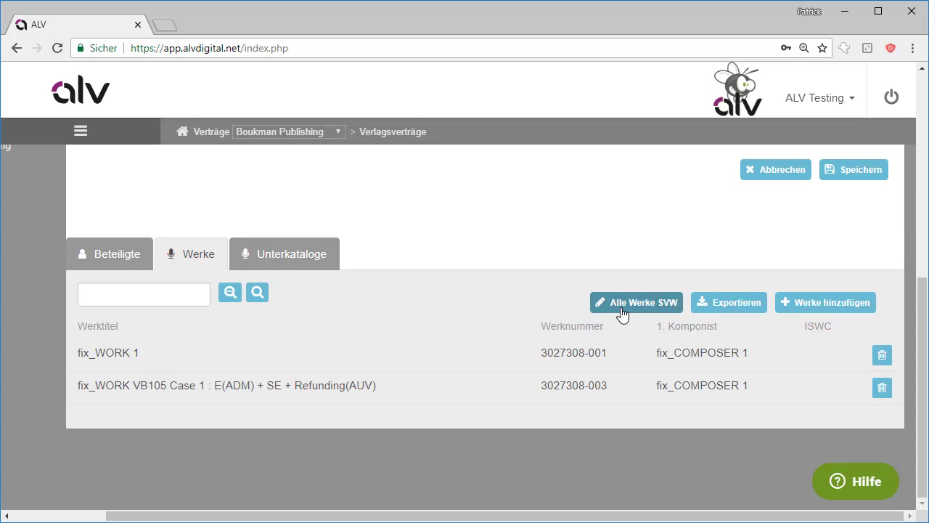
# Request setting all works of the contract to type SVW and enter "SVW" as the confirmation text
pyautogui.click(622, 313)
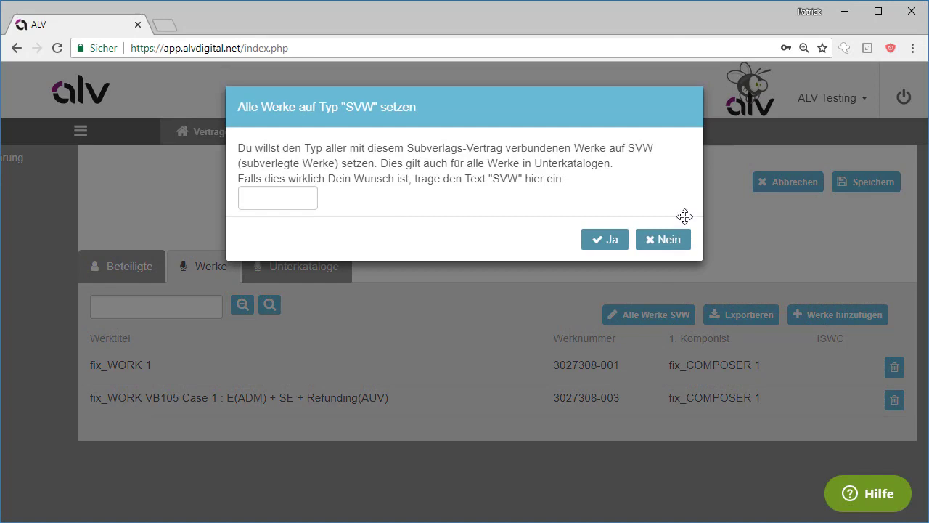
pyautogui.click(295, 195)
pyautogui.write('SVW')
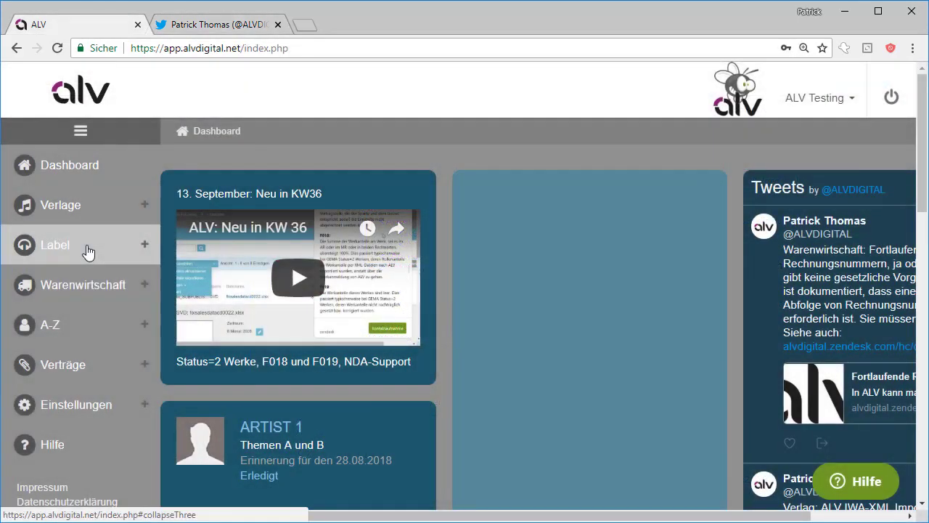
# Open the label's Verkaufsdaten and show the available sources for importing sales data
pyautogui.click(86, 250)
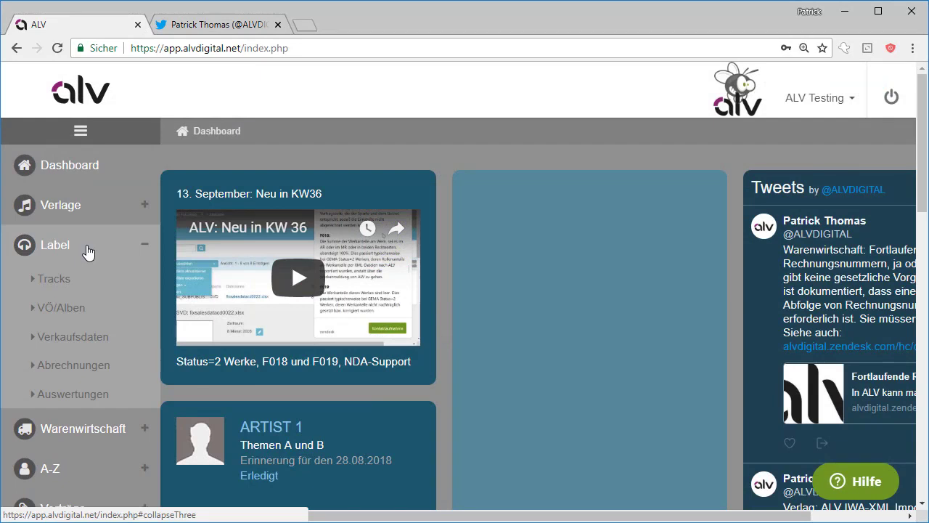
pyautogui.click(99, 339)
pyautogui.hscroll(3, 834, 435)
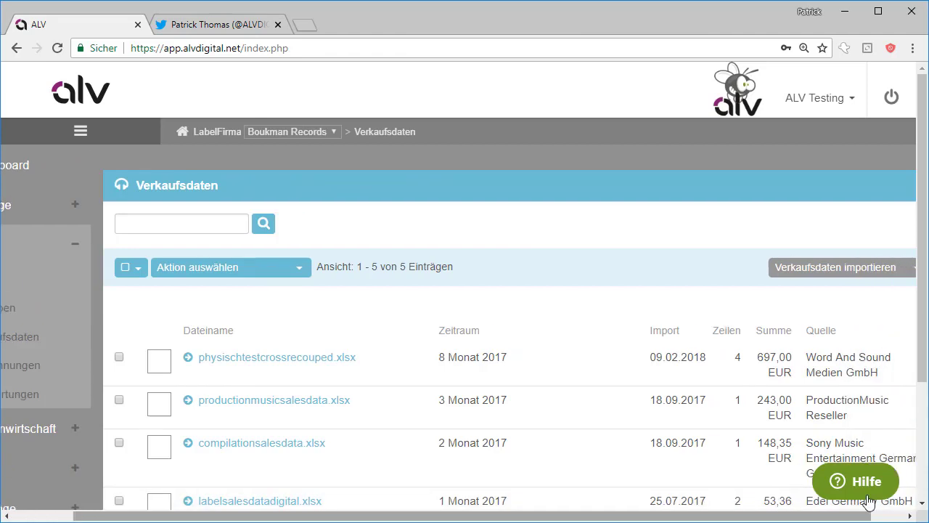
pyautogui.click(826, 274)
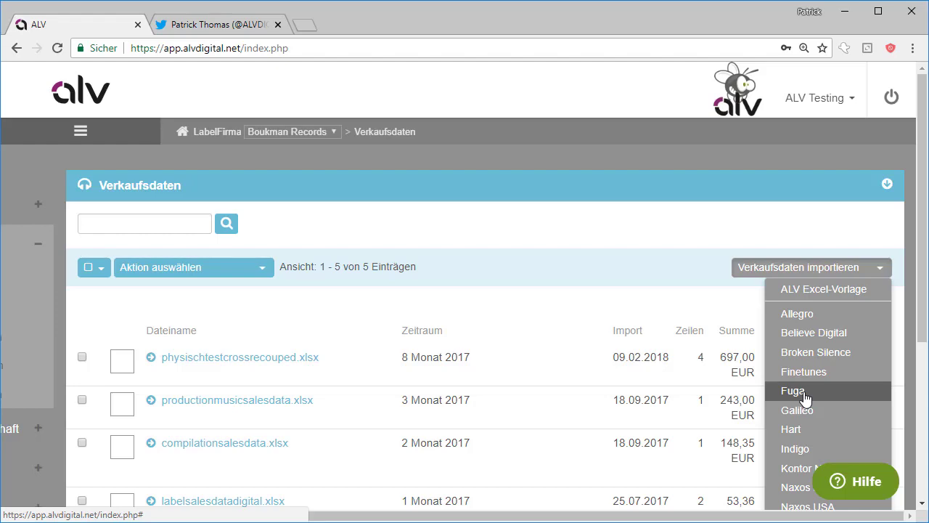
# Open the publishing Einkünfte and examine the details and error cases of fixsalesdatacd0022.xlsx
pyautogui.moveTo(98, 246)
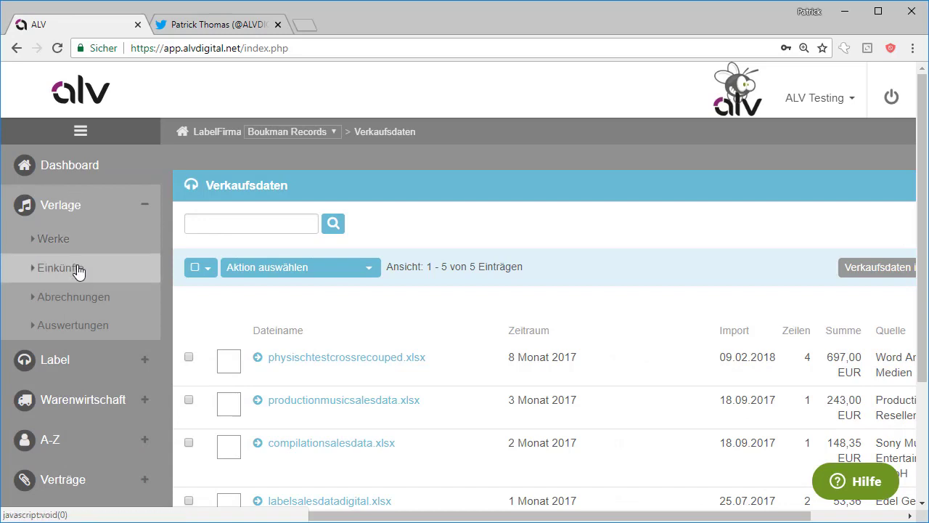
pyautogui.click(79, 269)
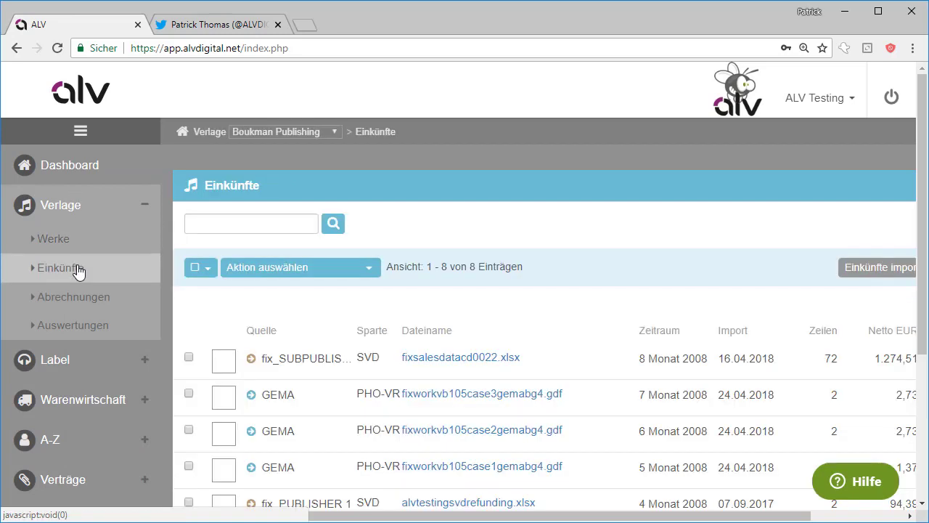
pyautogui.click(250, 359)
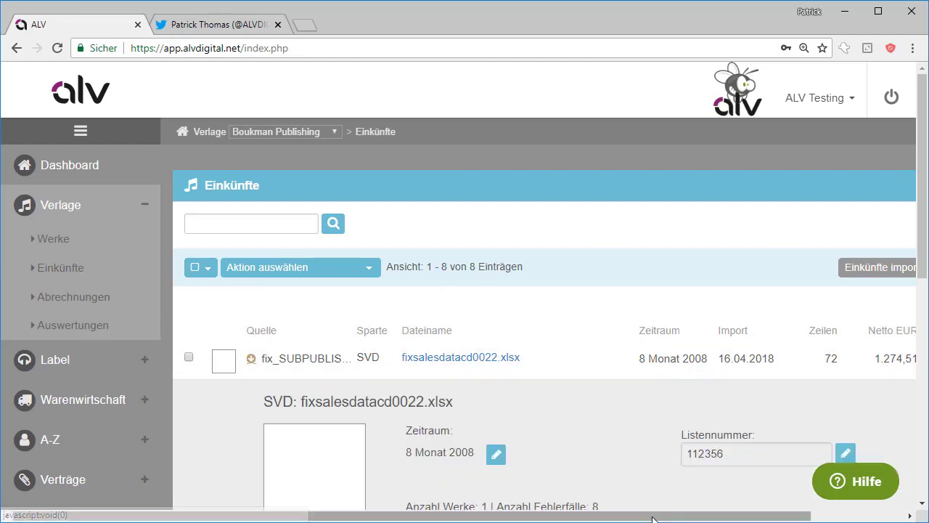
pyautogui.moveTo(682, 519); pyautogui.dragTo(742, 519)
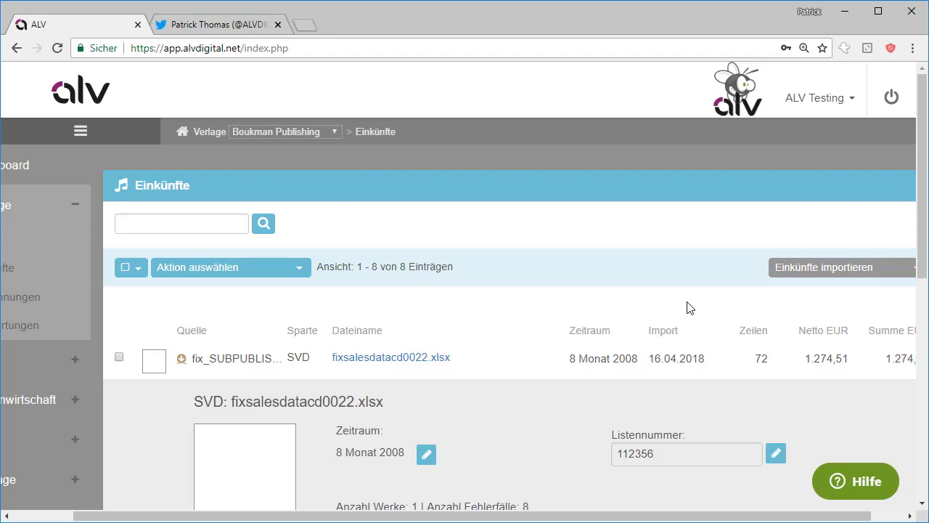
pyautogui.scroll(-2, 690, 308)
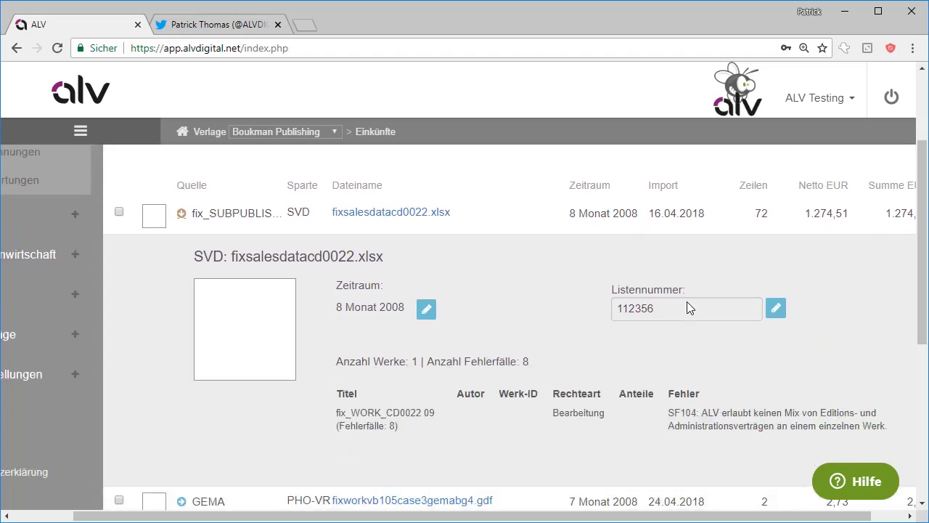
pyautogui.scroll(2, 690, 308)
pyautogui.click(679, 343)
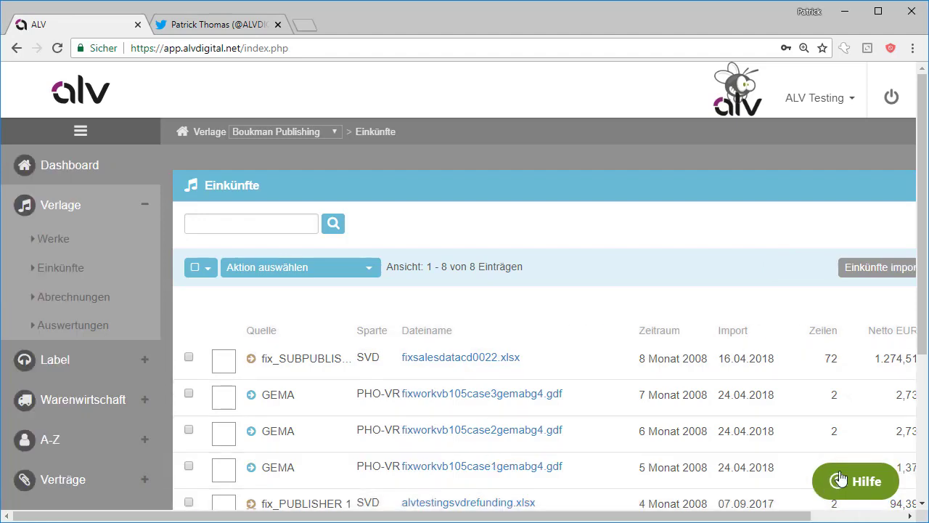
# Search the built-in help for "warenwirtschaft"
pyautogui.click(853, 481)
pyautogui.click(772, 109)
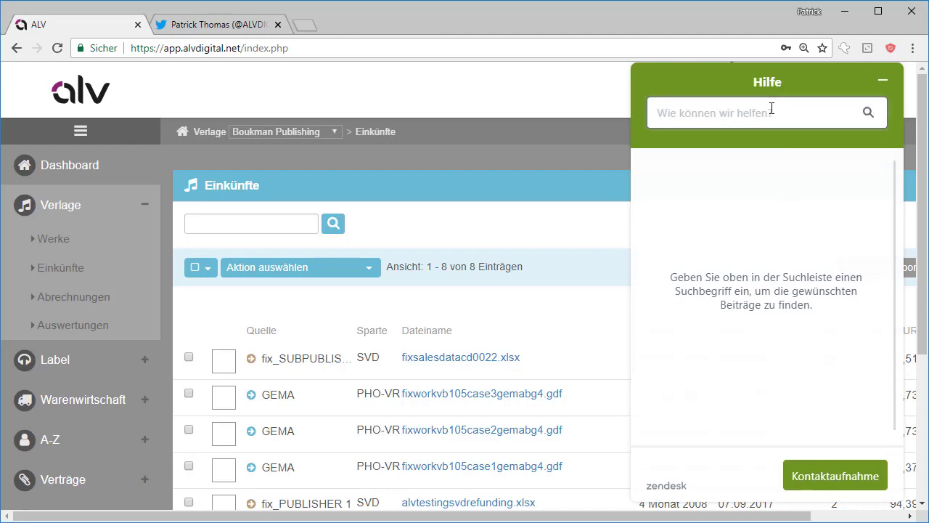
pyautogui.write('warenwirt')
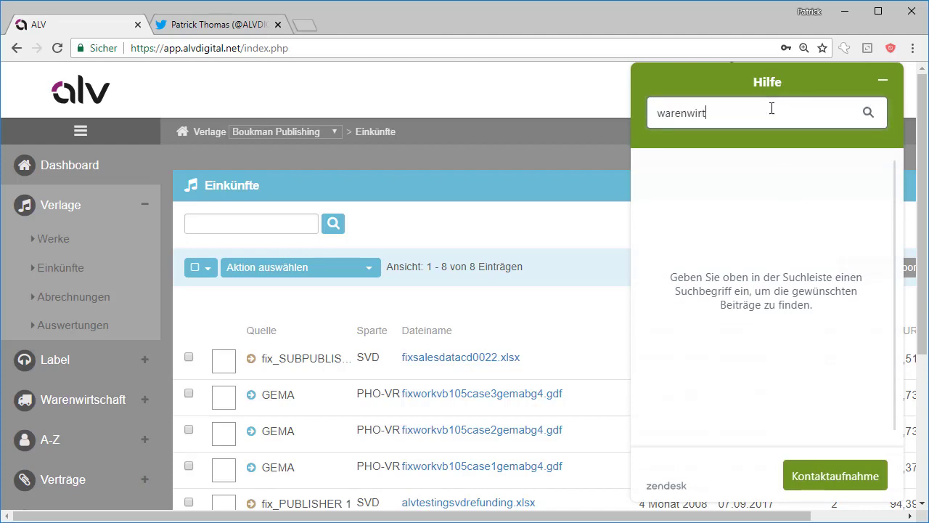
pyautogui.write('schaft')
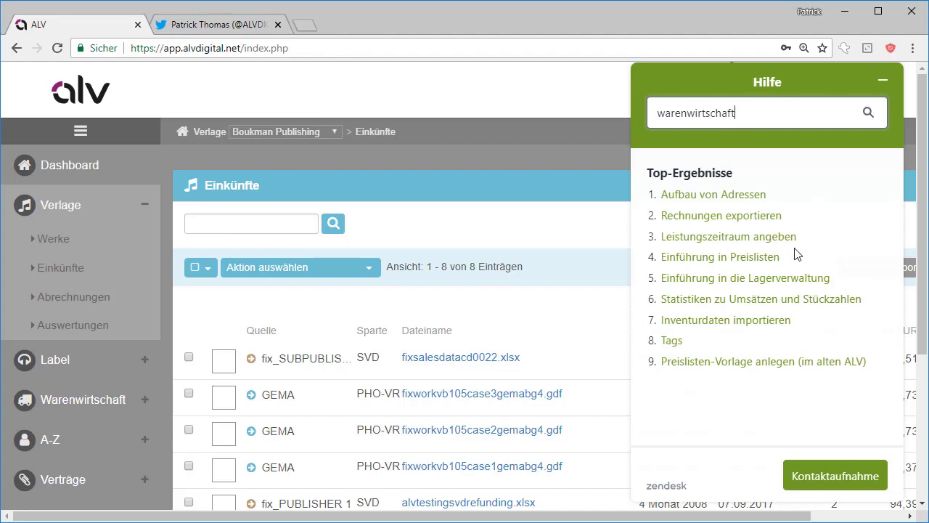
# Find the help article "Fortlaufende Rechnungsnummern: ja oder nein?" with a new search and read it through
pyautogui.moveTo(752, 111); pyautogui.dragTo(537, 108)
pyautogui.write('f')
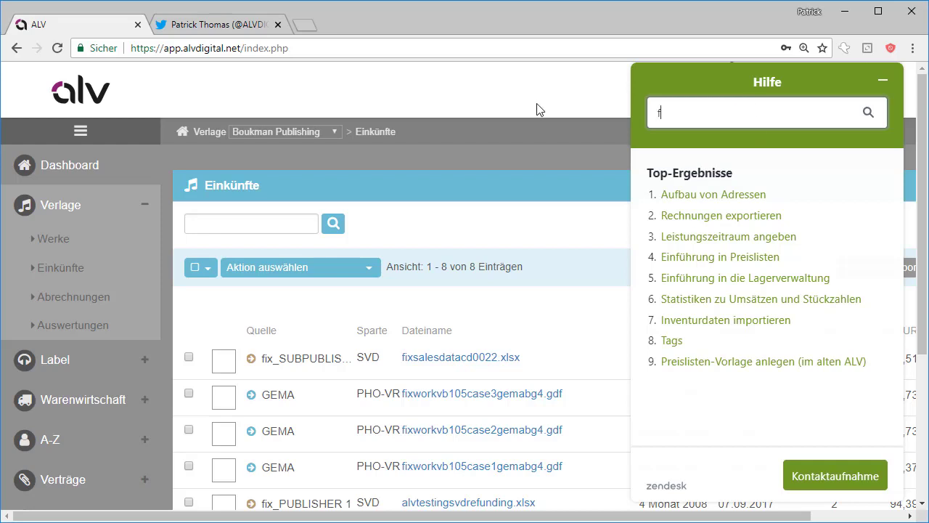
pyautogui.write('orl')
pyautogui.write('fend')
pyautogui.click(799, 198)
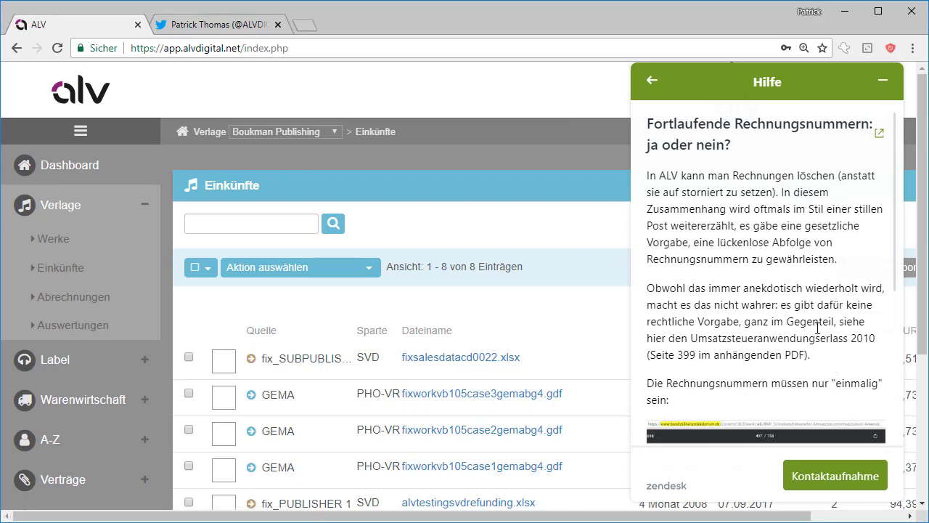
pyautogui.scroll(-2, 818, 328)
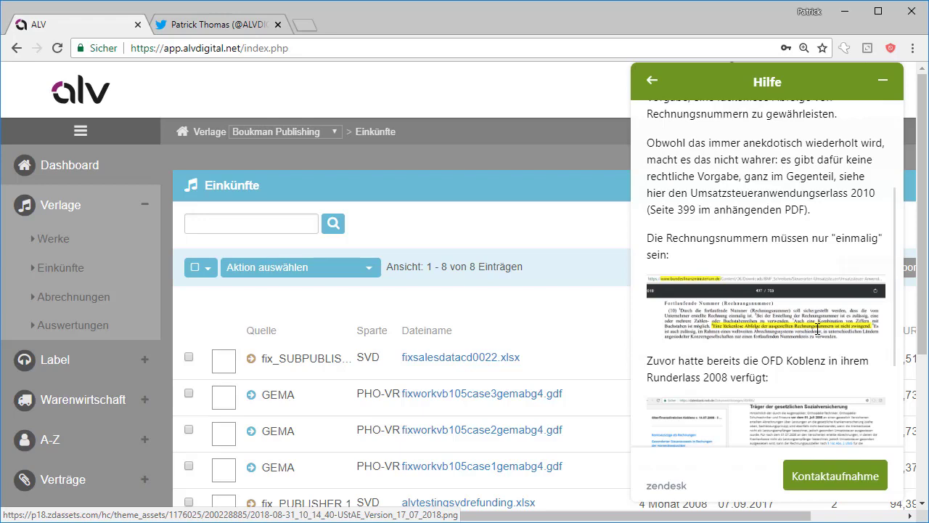
pyautogui.scroll(-1, 817, 328)
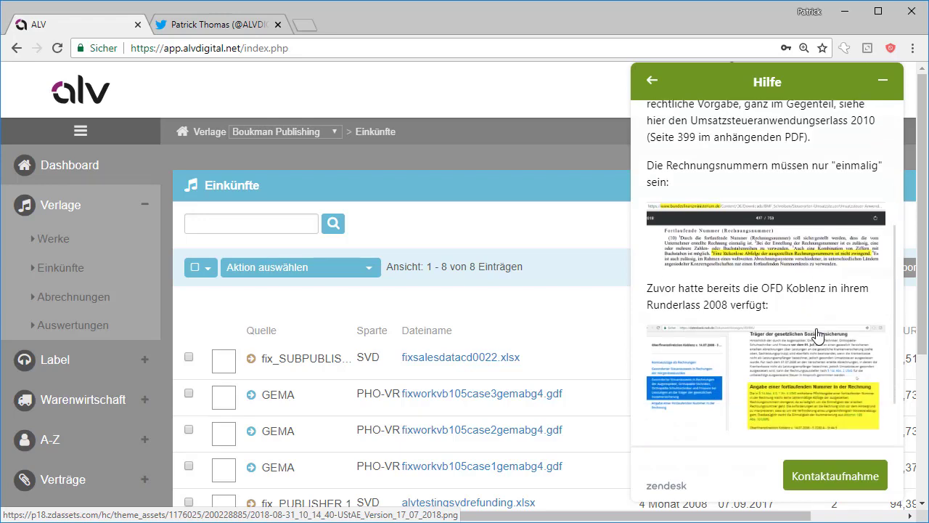
pyautogui.scroll(3, 817, 333)
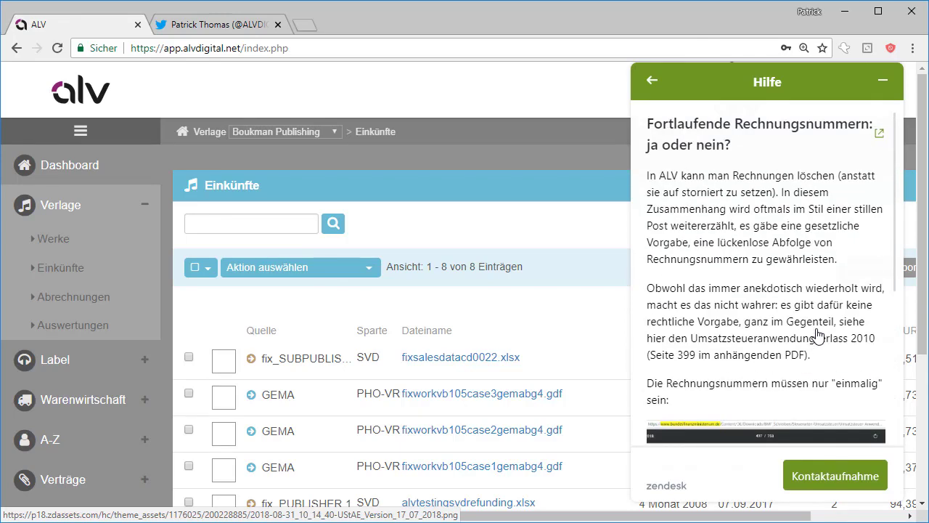